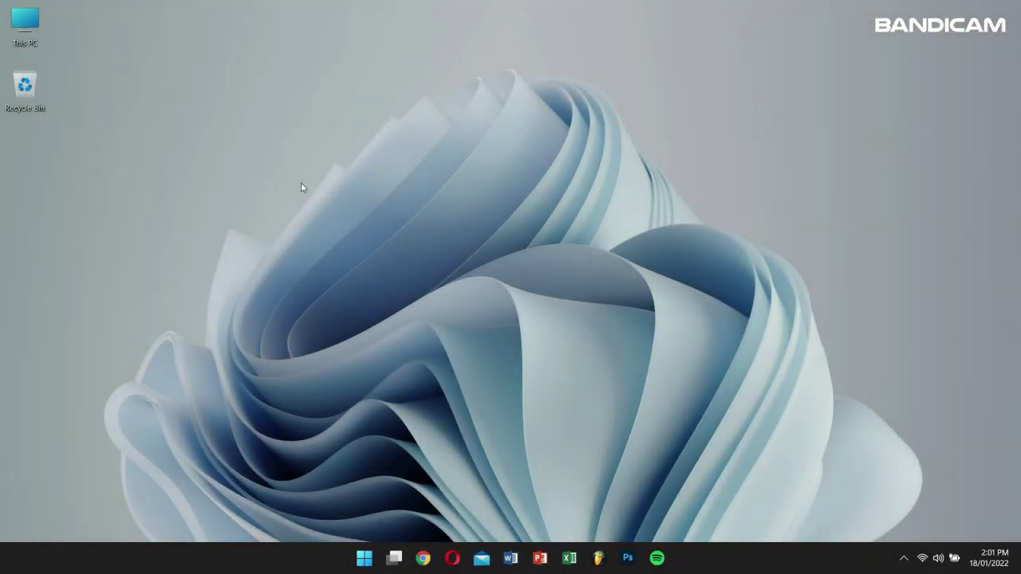
- Open Bandicam in Game Recording mode and minimize its window
{"action": "key", "text": "super"}
{"action": "type", "text": "bandicam"}
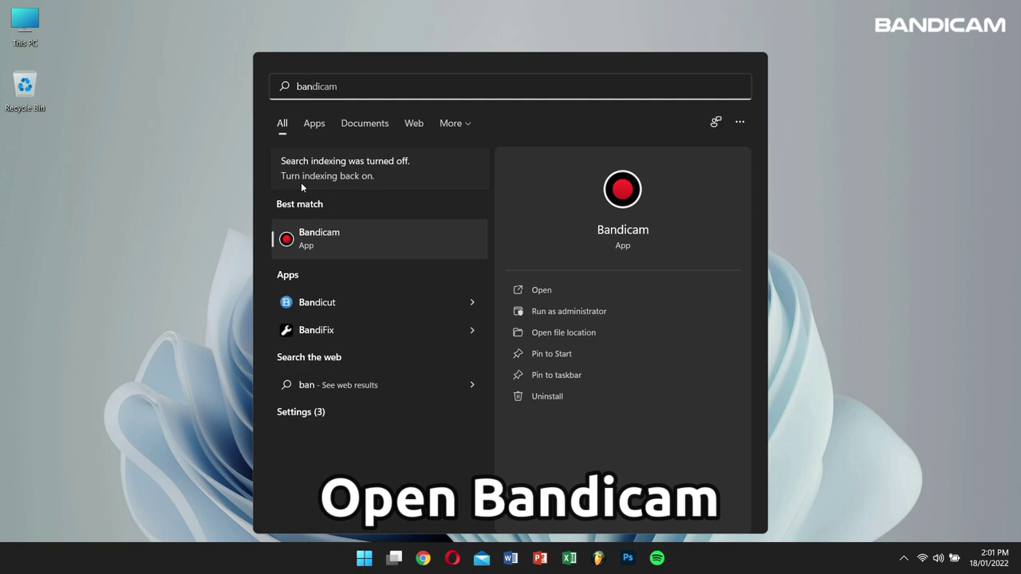
{"action": "key", "text": "Return"}
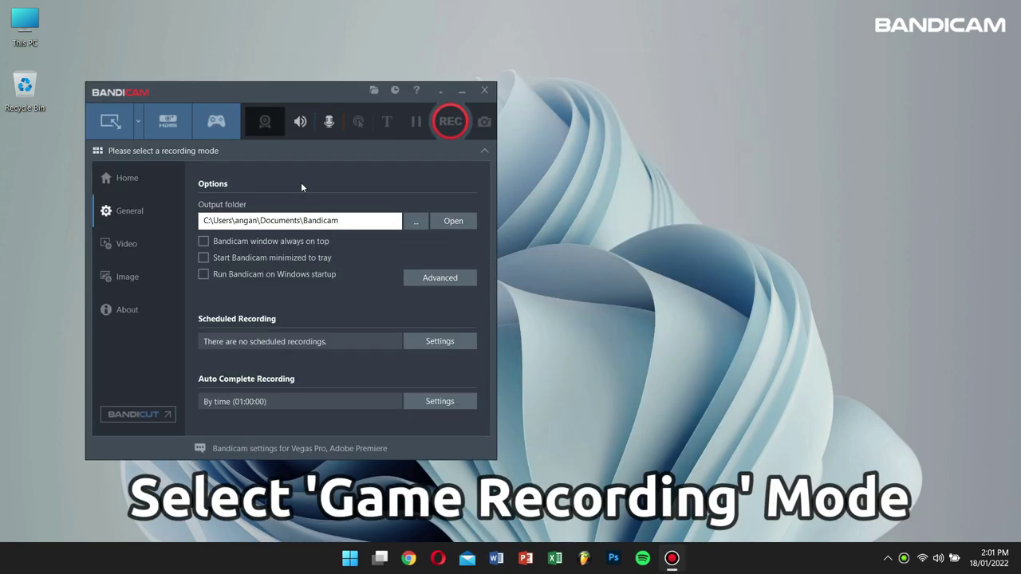
{"action": "left_click", "coordinate": [216, 121]}
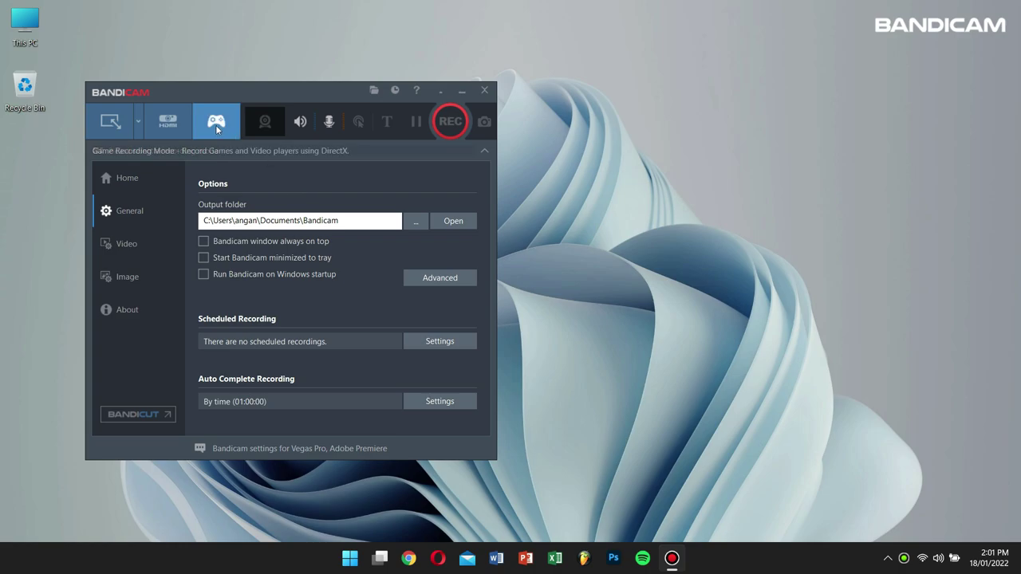
{"action": "key", "text": "alt+F4"}
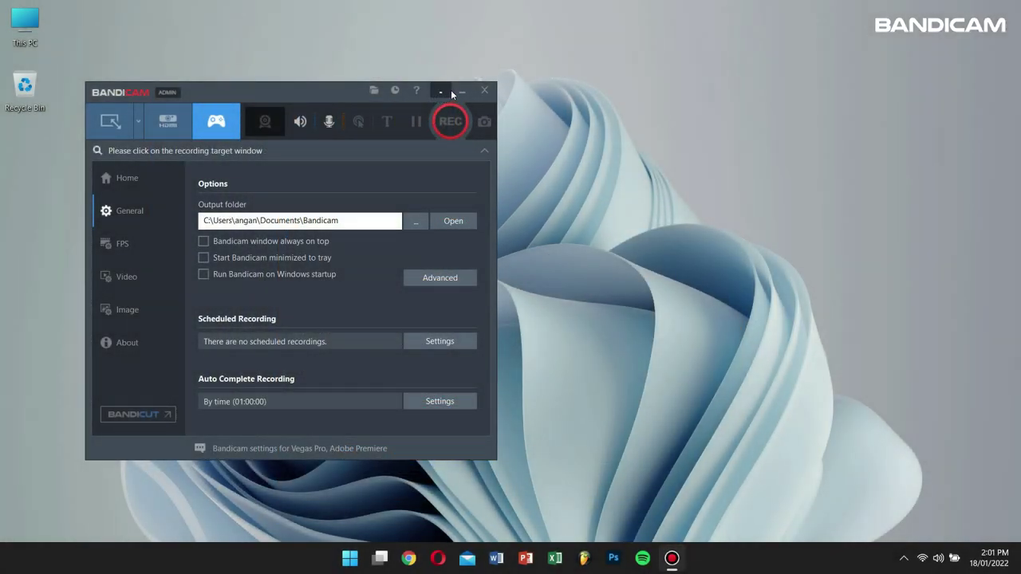
{"action": "left_click", "coordinate": [462, 91]}
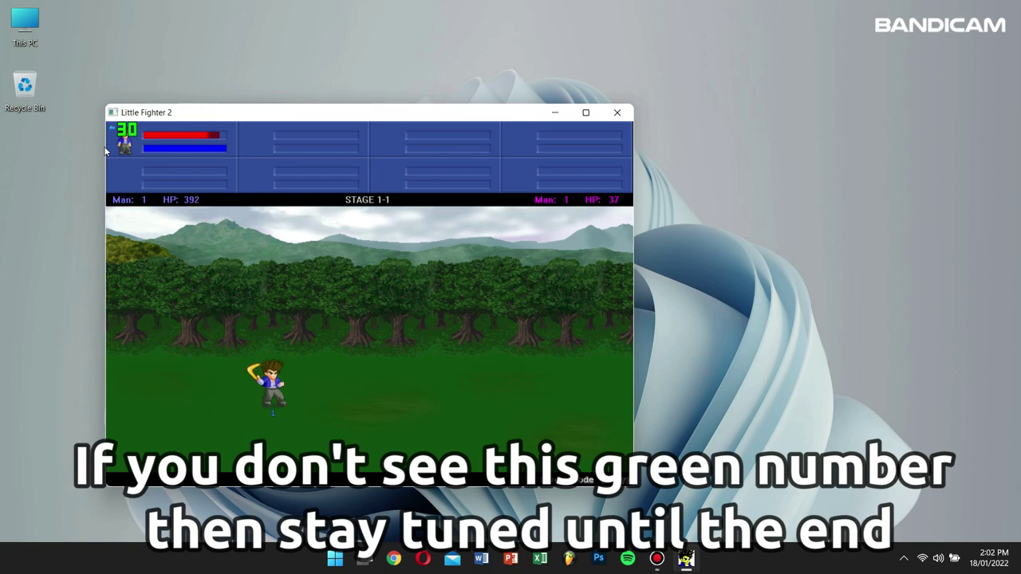
- Play Little Fighter 2 in stage mode and record a short clip of the gameplay
{"action": "key", "text": "Right"}
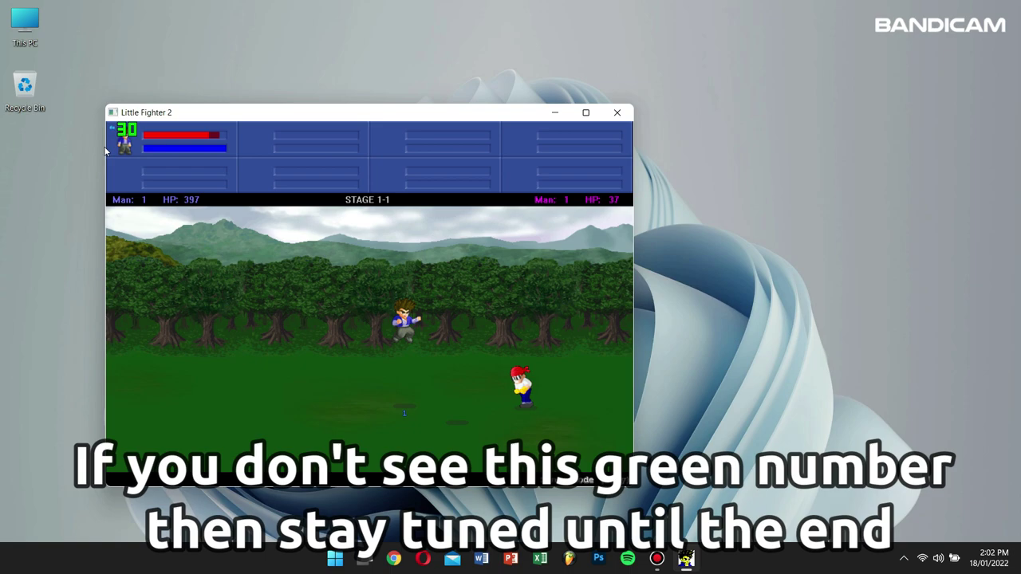
{"action": "key", "text": "a"}
{"action": "key", "text": "Left"}
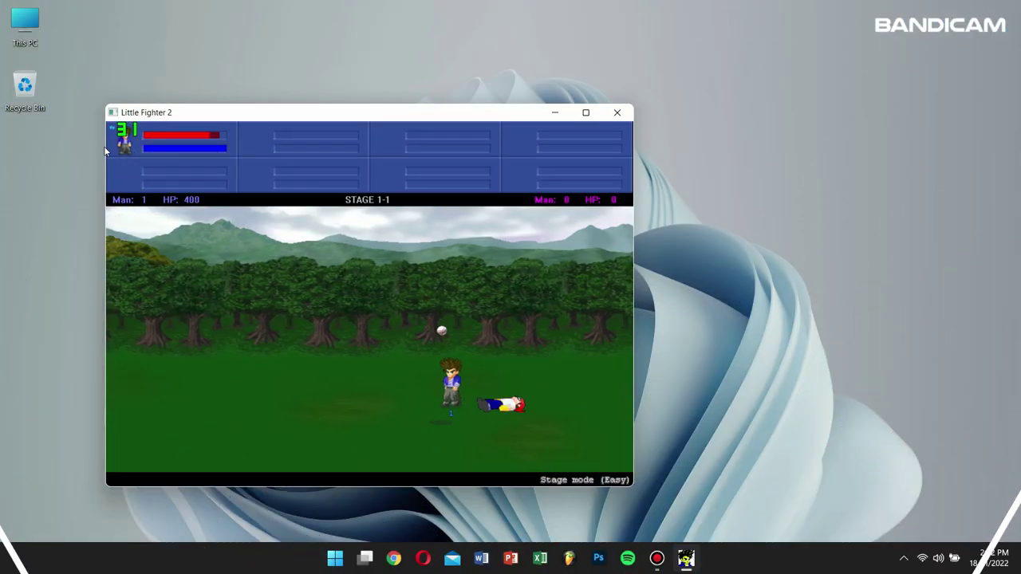
{"action": "key", "text": "Left"}
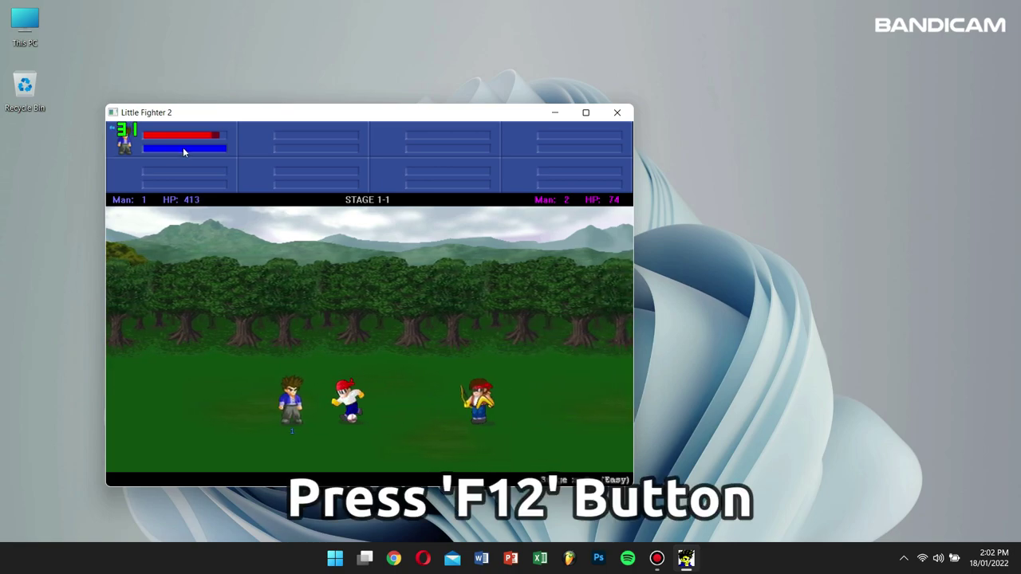
{"action": "key", "text": "F12"}
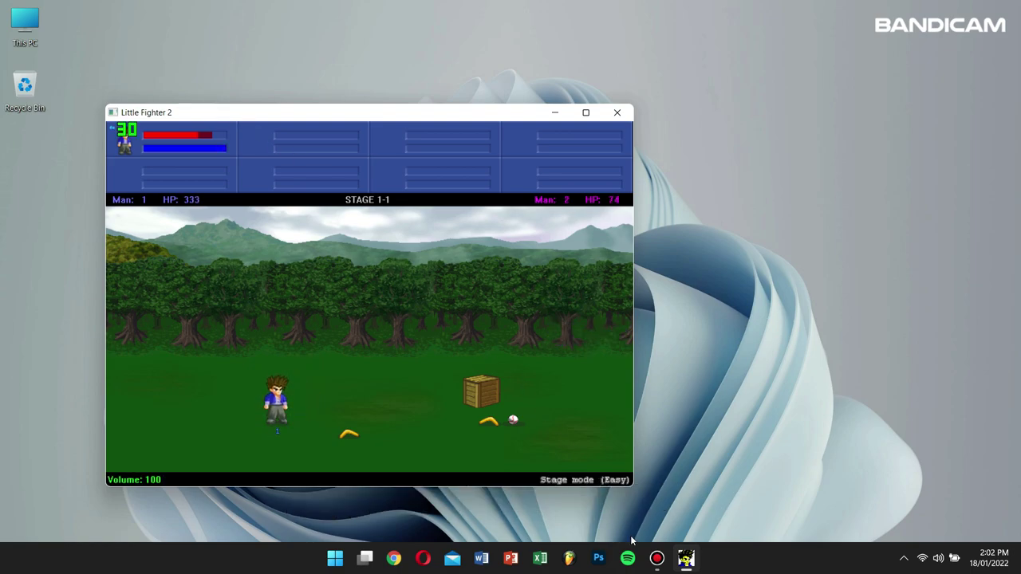
{"action": "left_click", "coordinate": [656, 559]}
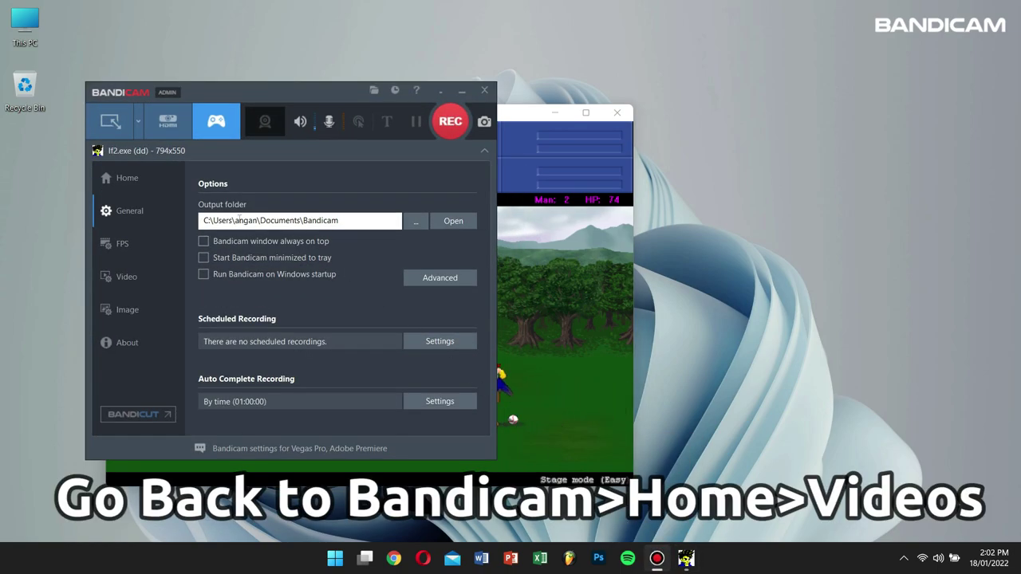
{"action": "left_click", "coordinate": [125, 185]}
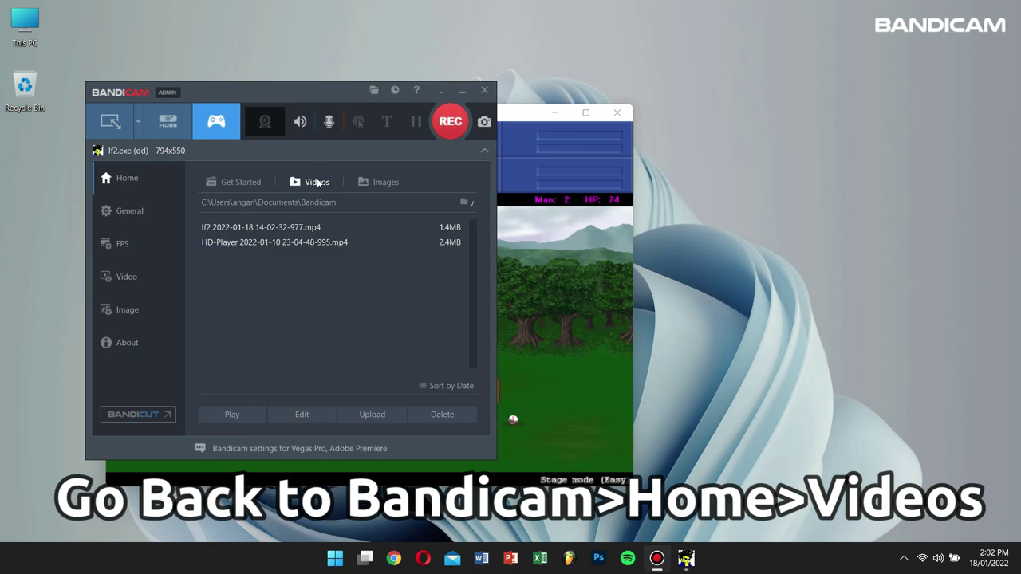
{"action": "right_click", "coordinate": [281, 244]}
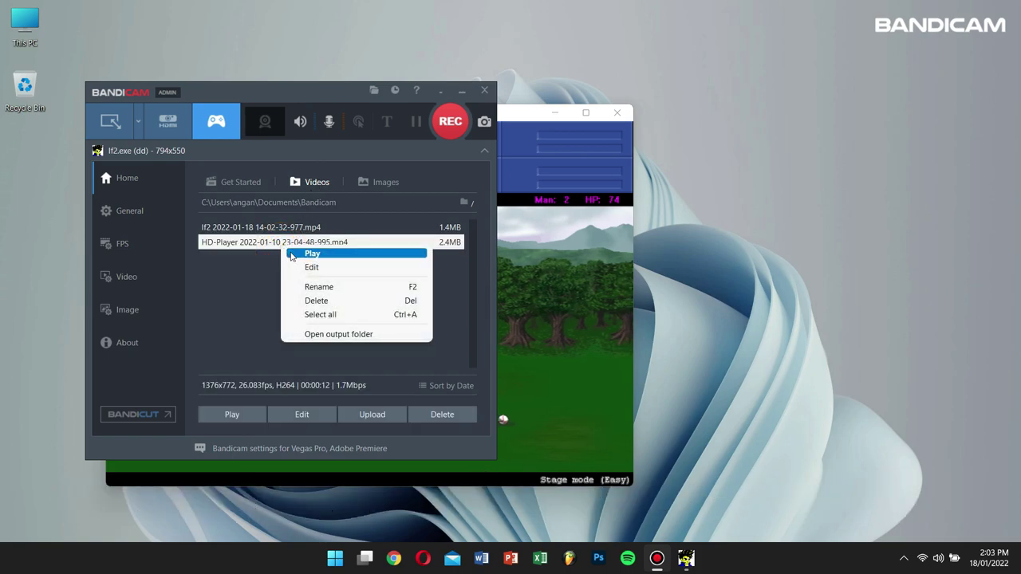
{"action": "left_click", "coordinate": [286, 248]}
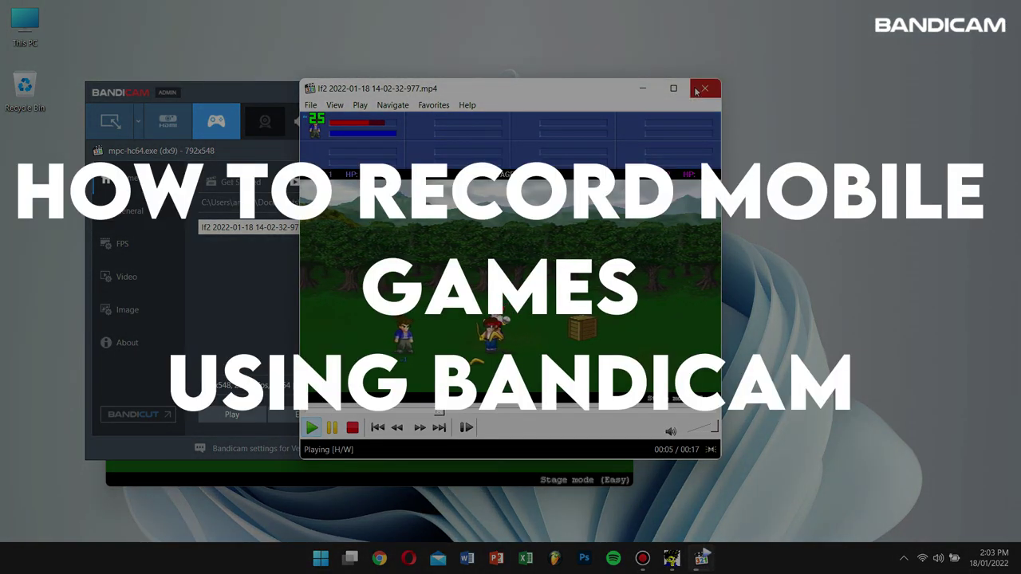
- Close the video player, Bandicam and the Little Fighter 2 game
{"action": "left_click", "coordinate": [704, 88]}
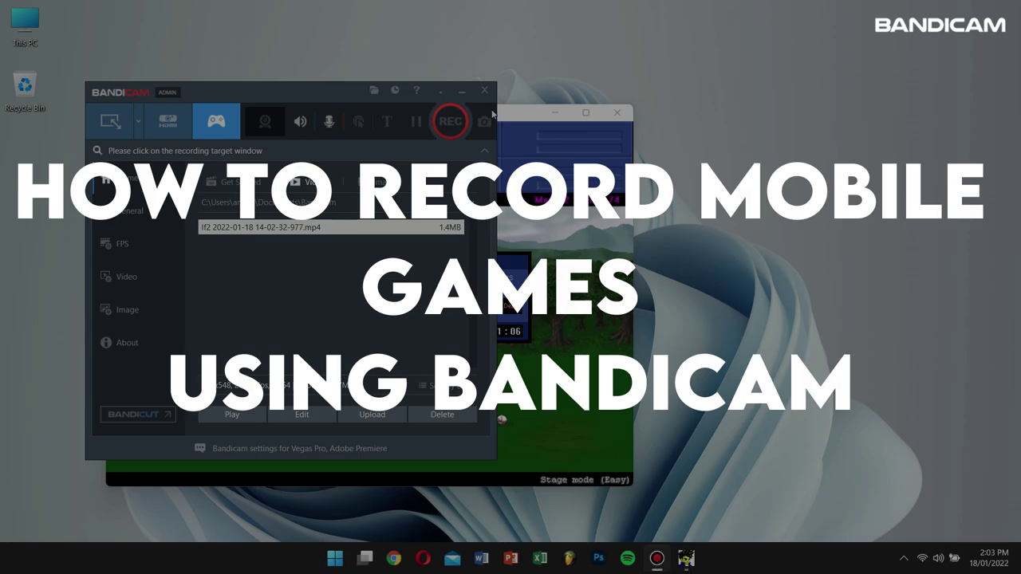
{"action": "left_click", "coordinate": [484, 90]}
{"action": "left_click", "coordinate": [624, 113]}
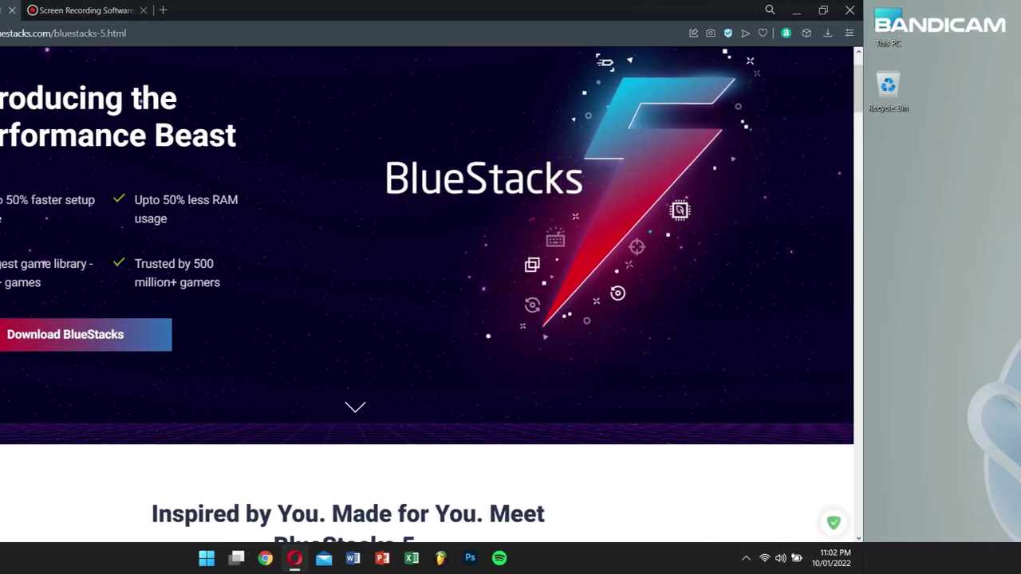
- Look through the BlueStacks 5 page in the browser, from the download section to the introduction video
{"action": "scroll", "coordinate": [21, 236], "scroll_direction": "down", "scroll_amount": 1}
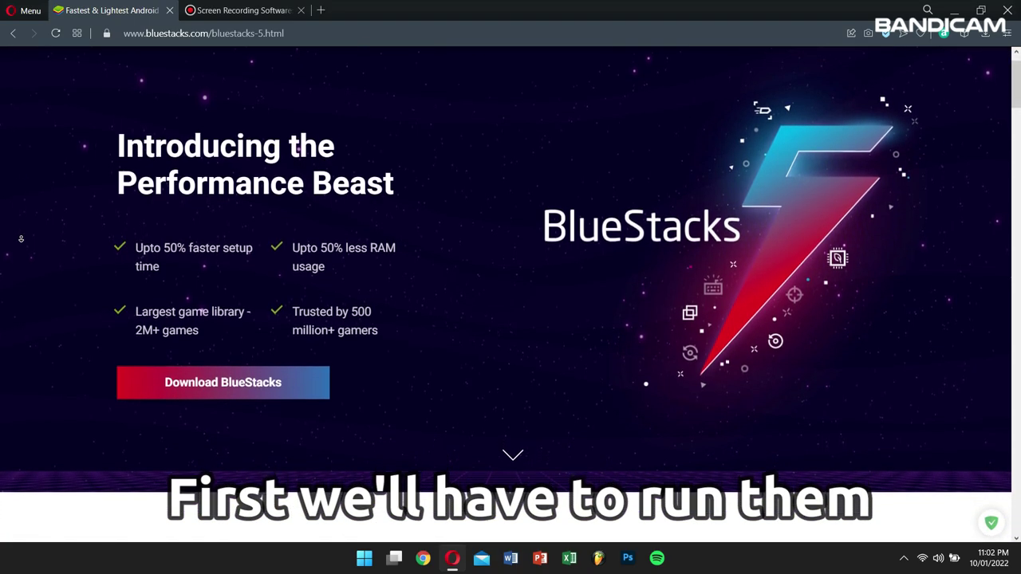
{"action": "scroll", "coordinate": [21, 237], "scroll_direction": "down", "scroll_amount": 1}
{"action": "scroll", "coordinate": [21, 238], "scroll_direction": "down", "scroll_amount": 1}
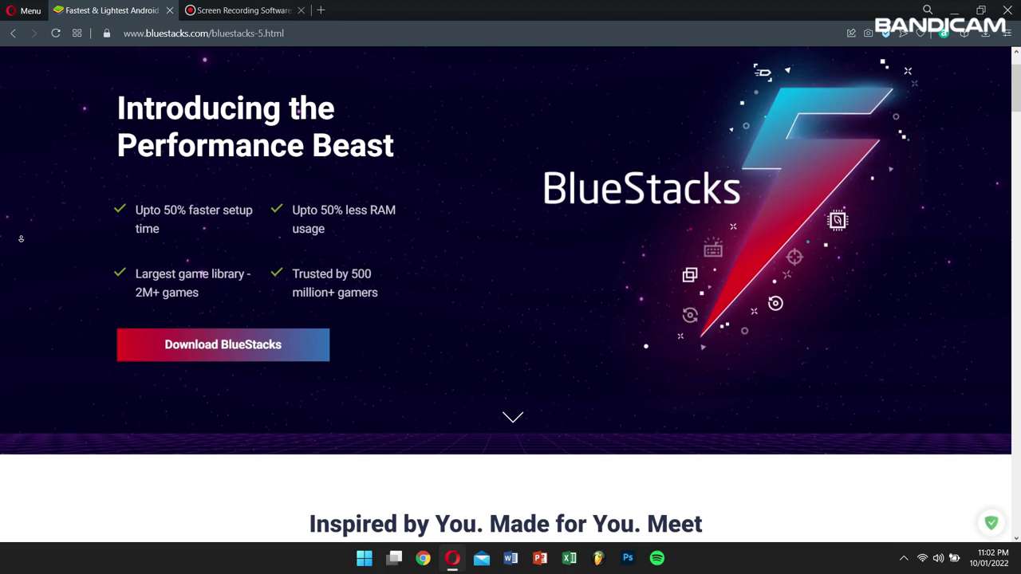
{"action": "scroll", "coordinate": [21, 246], "scroll_direction": "down", "scroll_amount": 2}
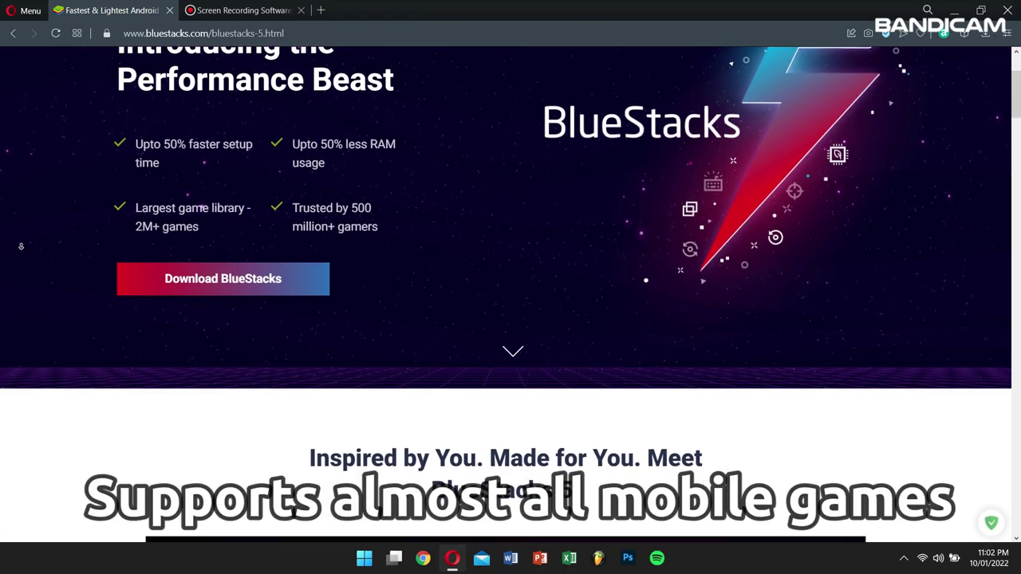
{"action": "scroll", "coordinate": [21, 246], "scroll_direction": "down", "scroll_amount": 2}
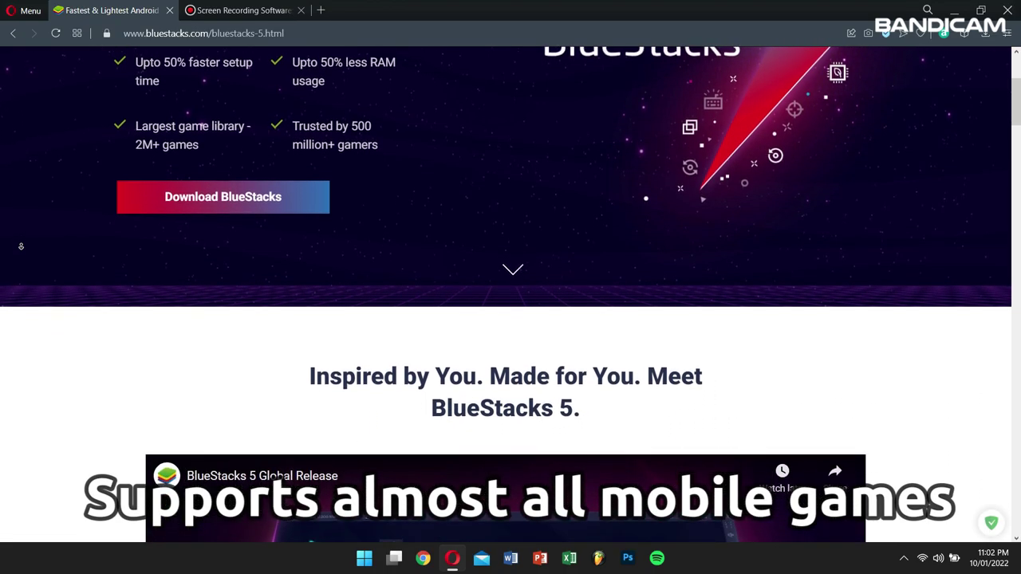
{"action": "scroll", "coordinate": [21, 247], "scroll_direction": "down", "scroll_amount": 2}
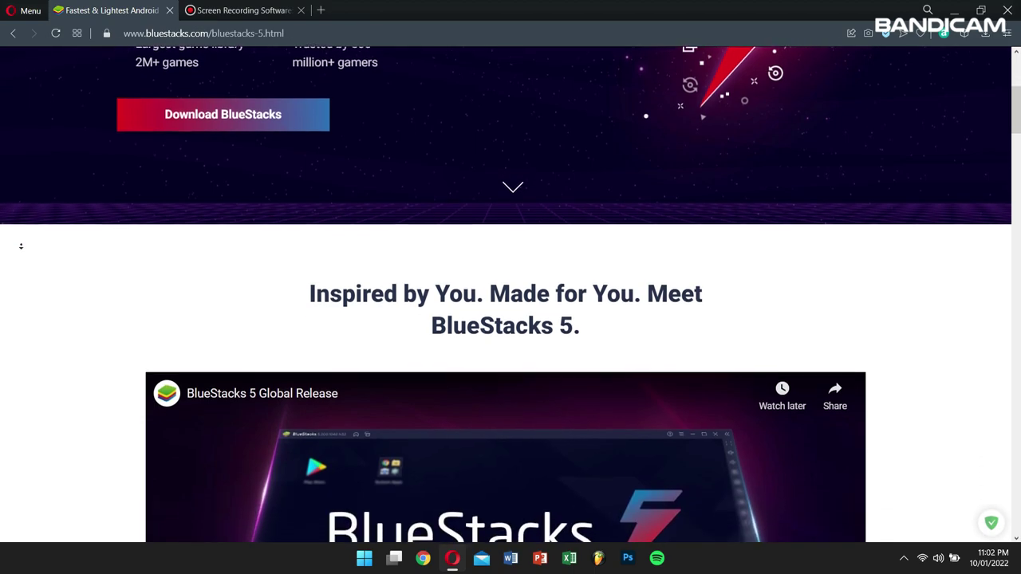
{"action": "scroll", "coordinate": [20, 246], "scroll_direction": "down", "scroll_amount": 2}
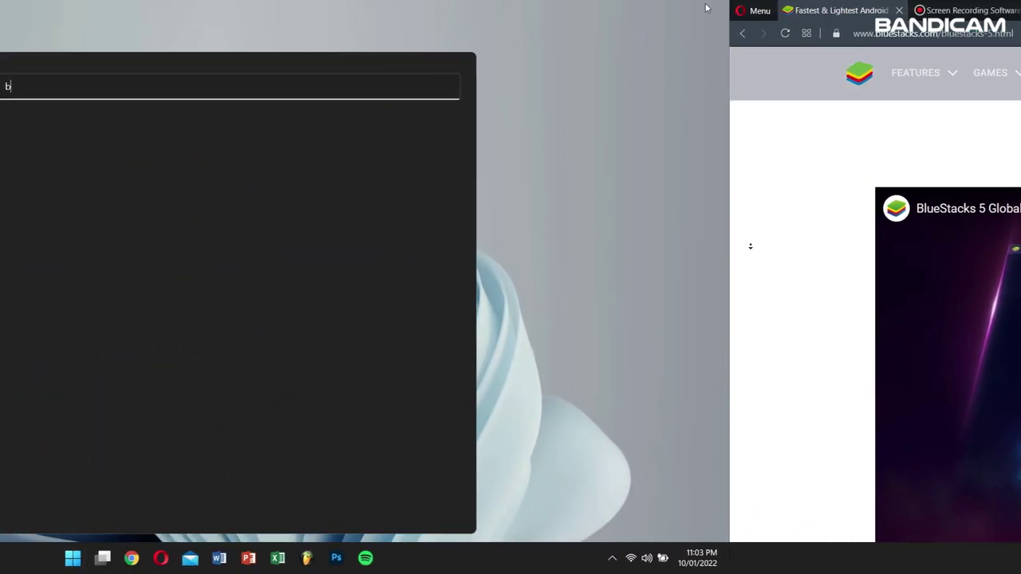
- Launch Bandicam and record the Kingdom Rush game running in BlueStacks
{"action": "type", "text": "an"}
{"action": "key", "text": "Return"}
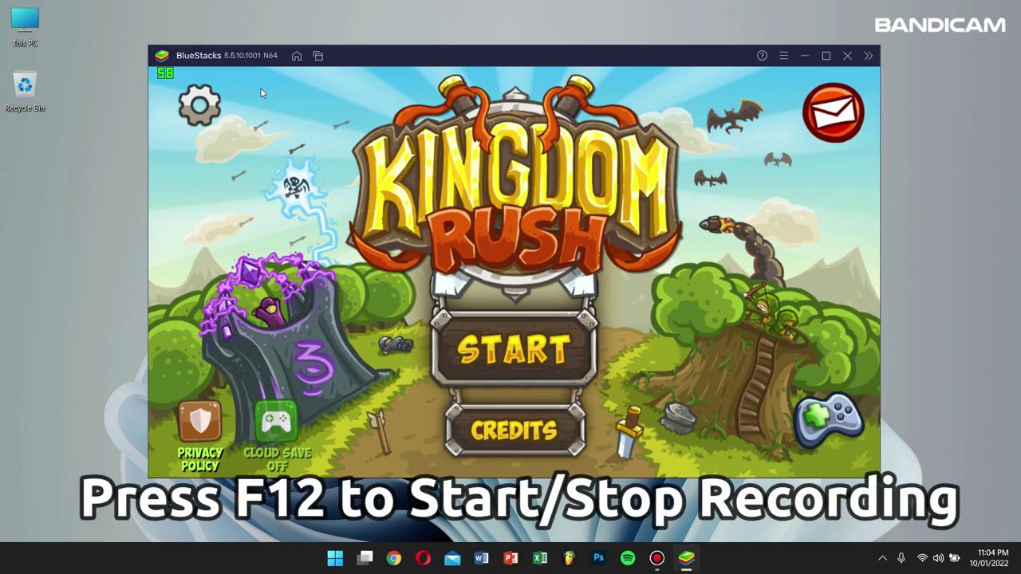
{"action": "key", "text": "F12"}
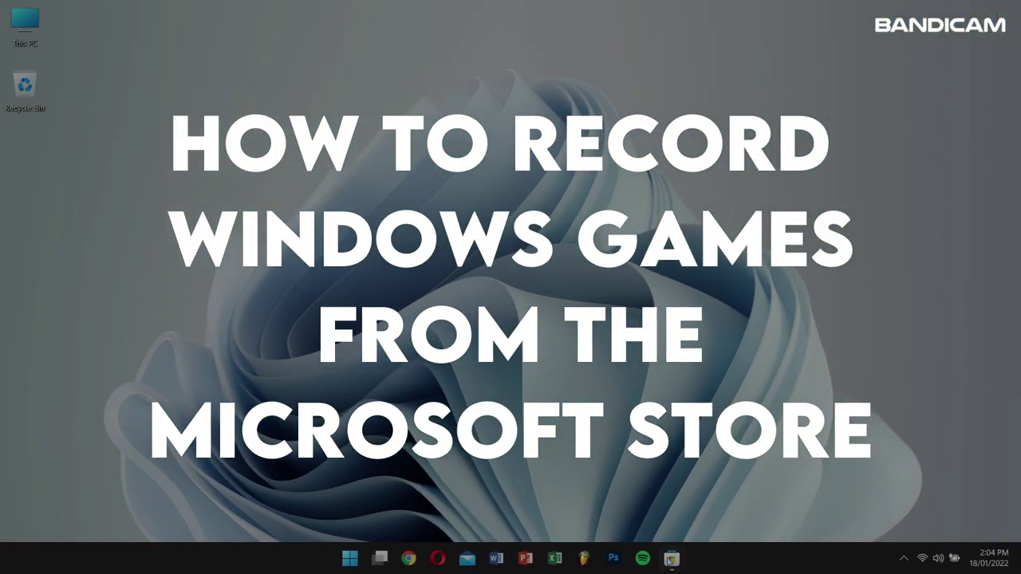
- Switch to Microsoft Store, view the Candy Crush Saga page from the best-selling games, and close the store
{"action": "left_click", "coordinate": [671, 558]}
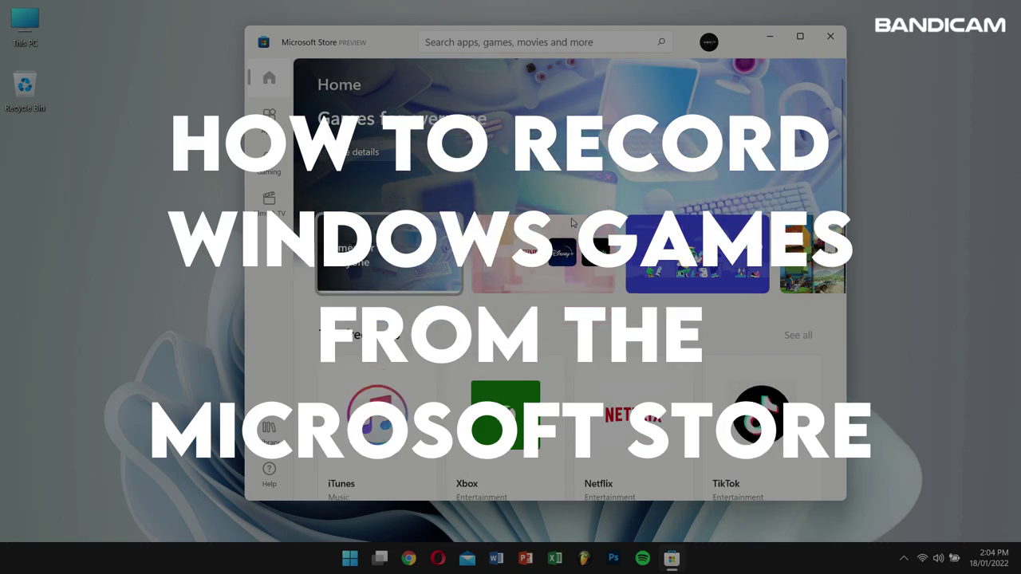
{"action": "scroll", "coordinate": [571, 222], "scroll_direction": "down", "scroll_amount": 4}
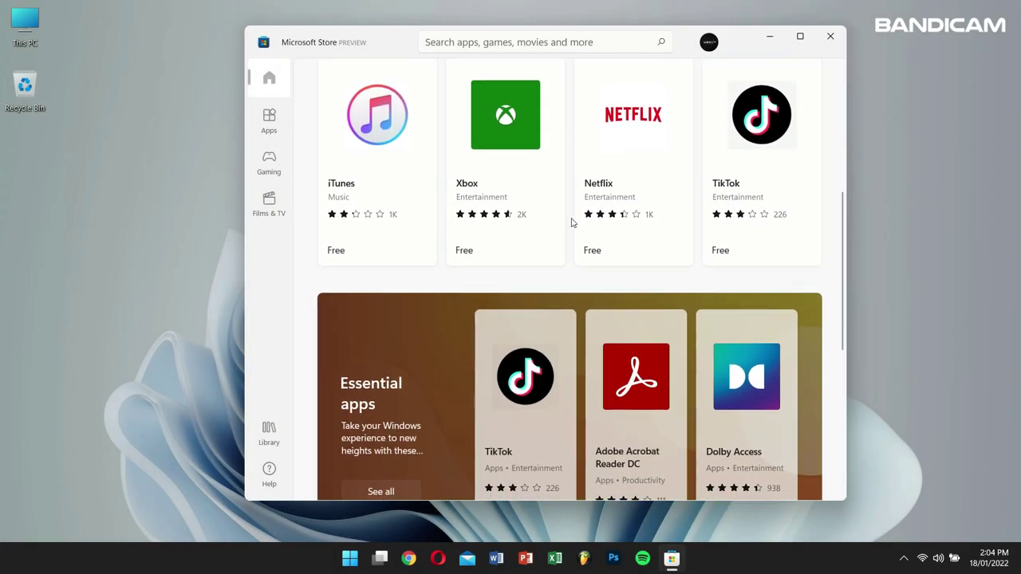
{"action": "scroll", "coordinate": [571, 223], "scroll_direction": "down", "scroll_amount": 6}
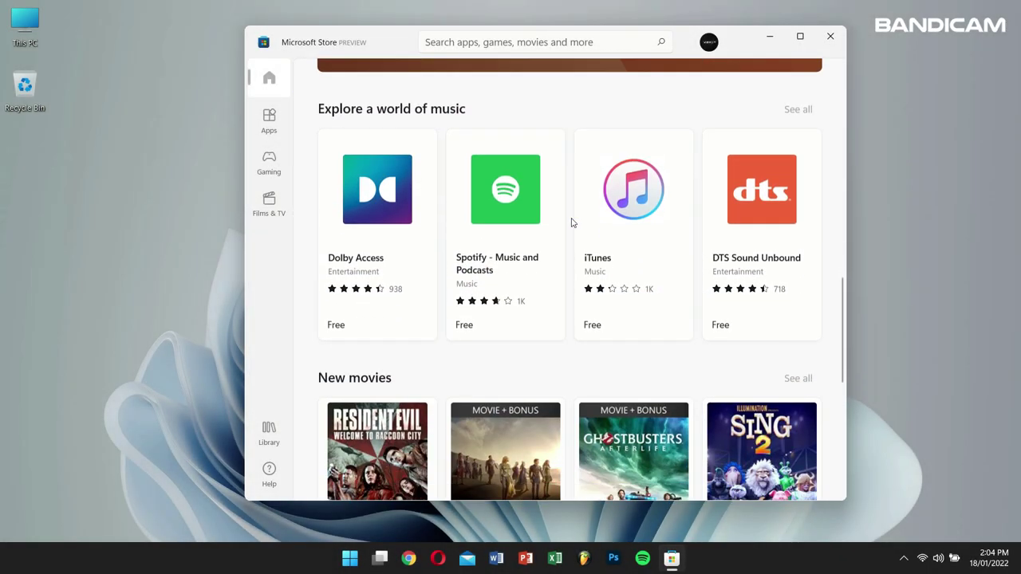
{"action": "scroll", "coordinate": [571, 223], "scroll_direction": "down", "scroll_amount": 5}
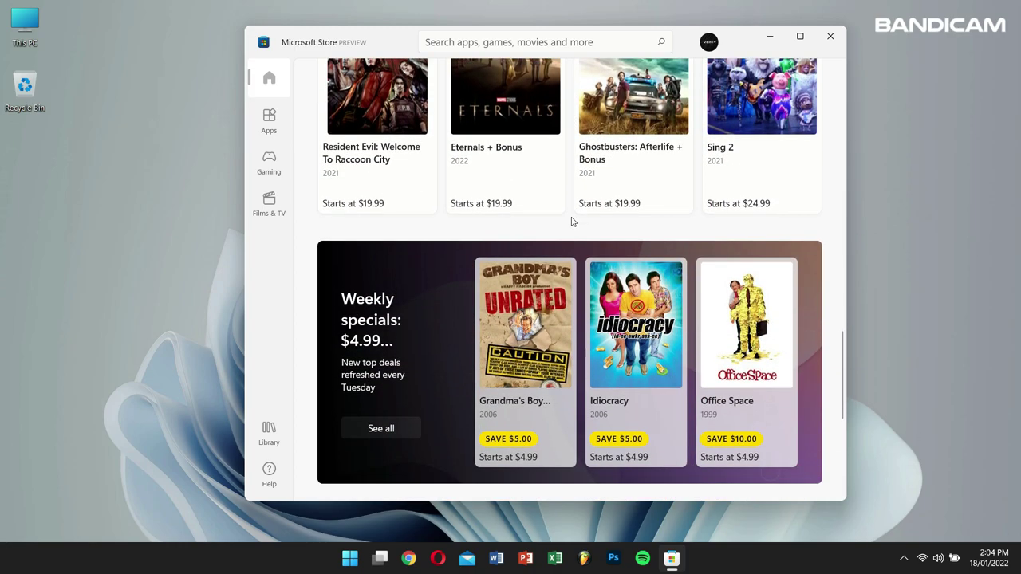
{"action": "scroll", "coordinate": [571, 223], "scroll_direction": "down", "scroll_amount": 5}
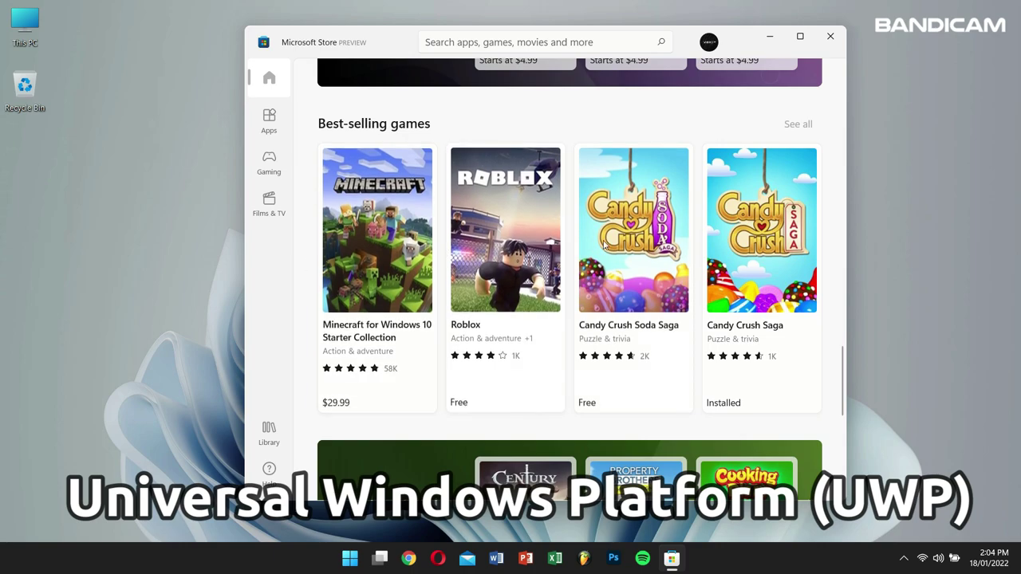
{"action": "left_click", "coordinate": [748, 237]}
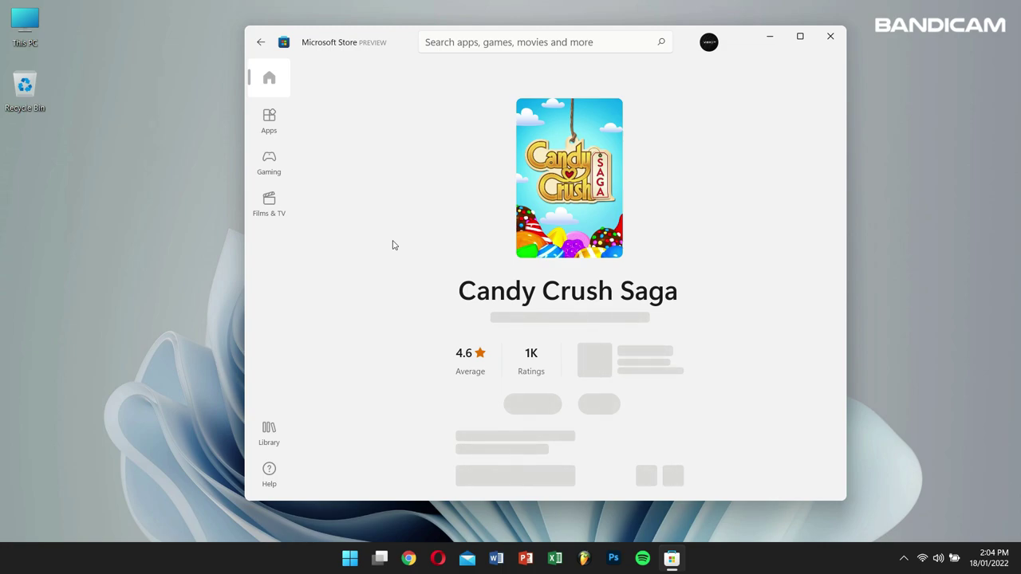
{"action": "left_click", "coordinate": [839, 45]}
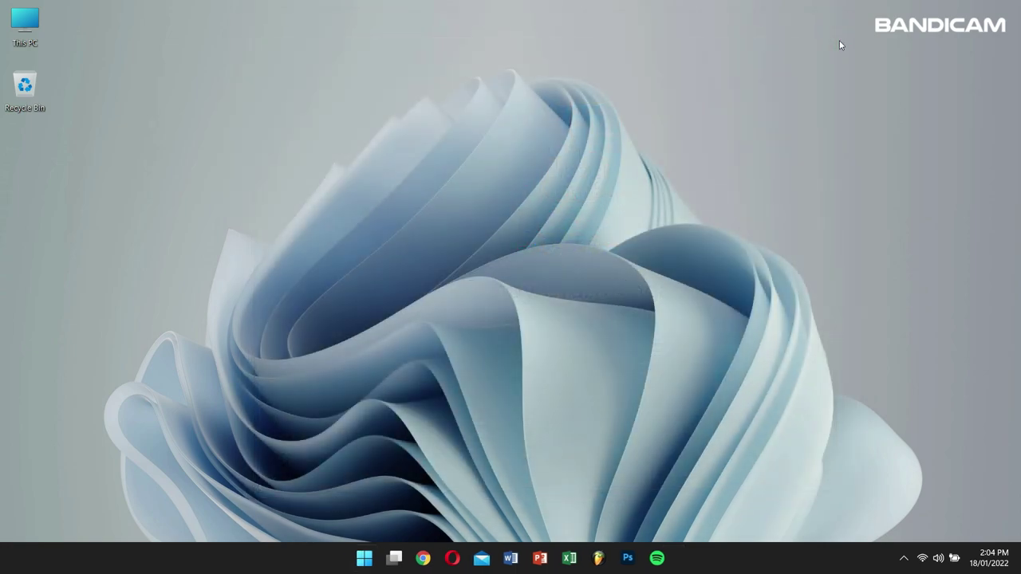
- Open Bandicam again and switch it to Game Recording mode
{"action": "key", "text": "super"}
{"action": "type", "text": "band"}
{"action": "key", "text": "Return"}
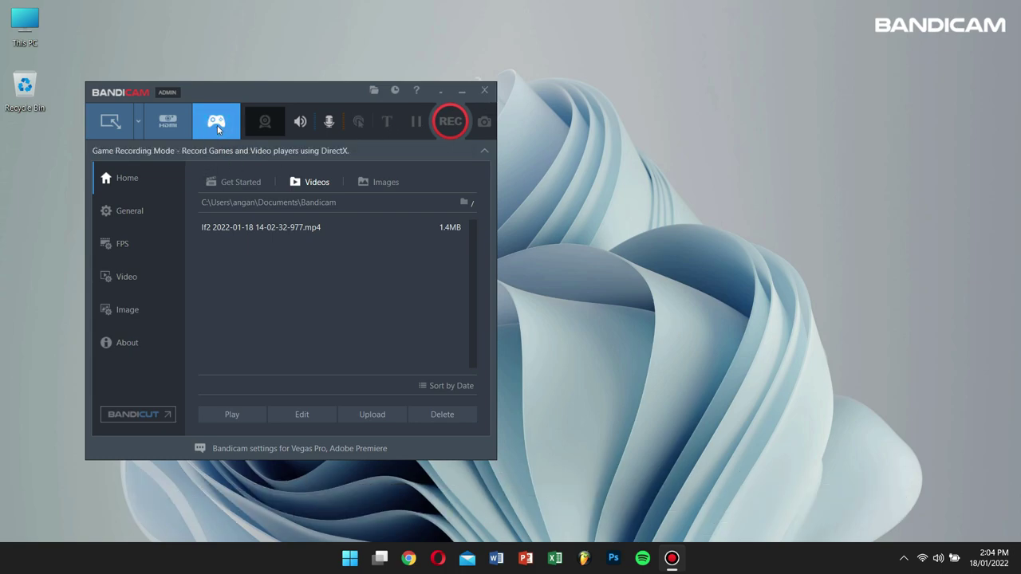
- Enable Windows Apps (UWP) hooking in Bandicam's advanced options, accepting the Origin compatibility prompt, and start playing Candy Crush Saga
{"action": "left_click", "coordinate": [137, 216]}
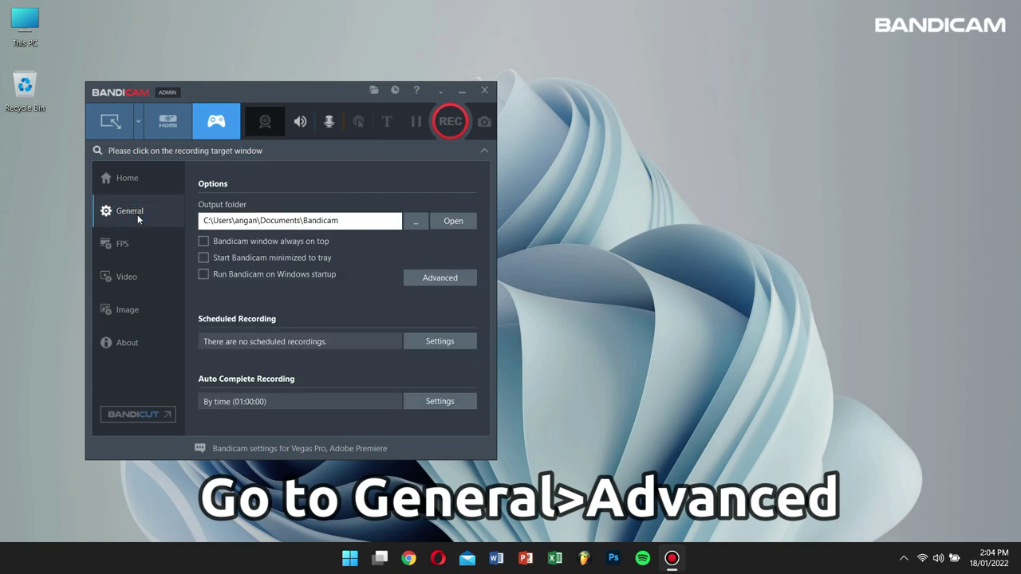
{"action": "left_click", "coordinate": [429, 278]}
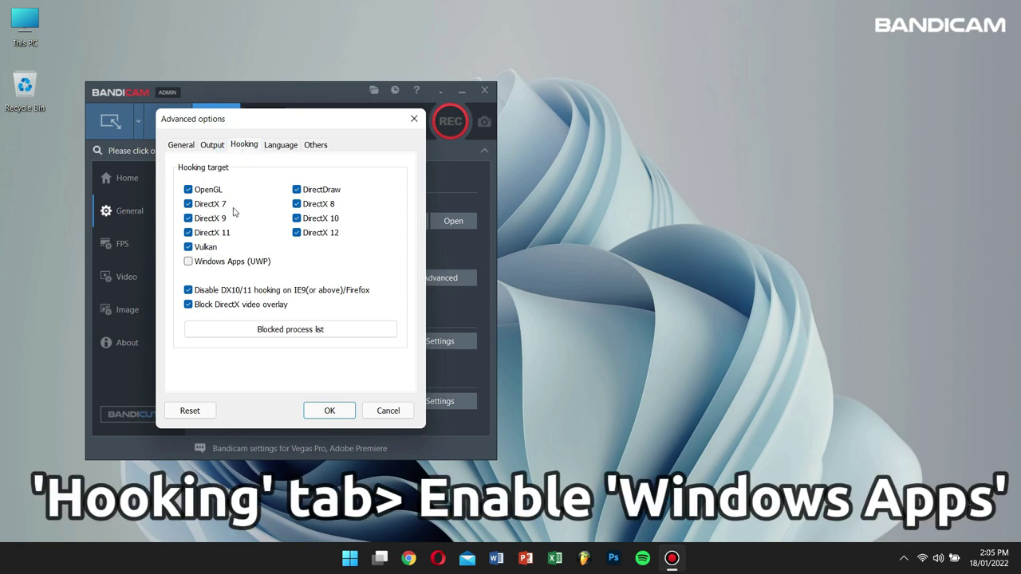
{"action": "left_click", "coordinate": [221, 264]}
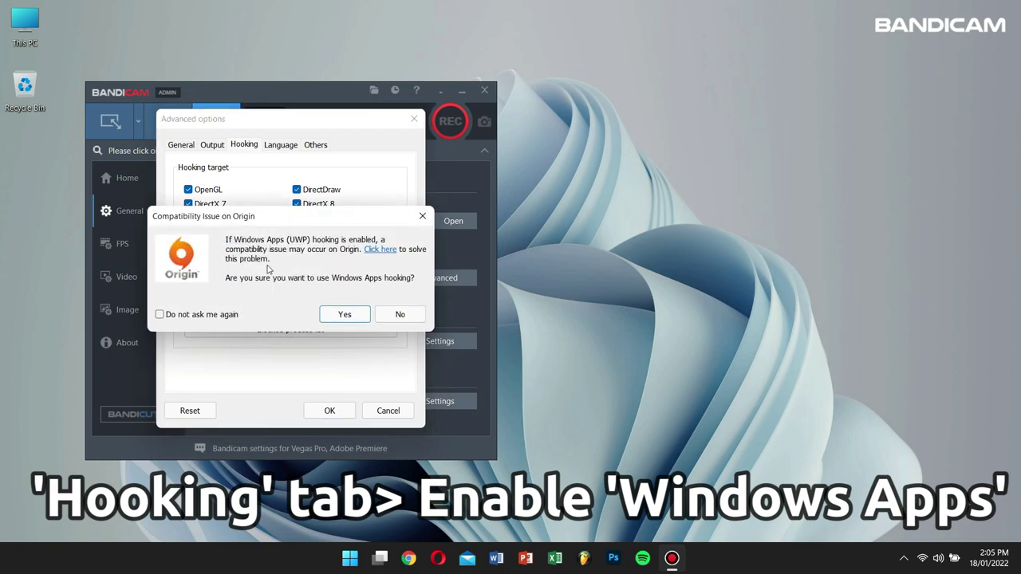
{"action": "left_click", "coordinate": [347, 319]}
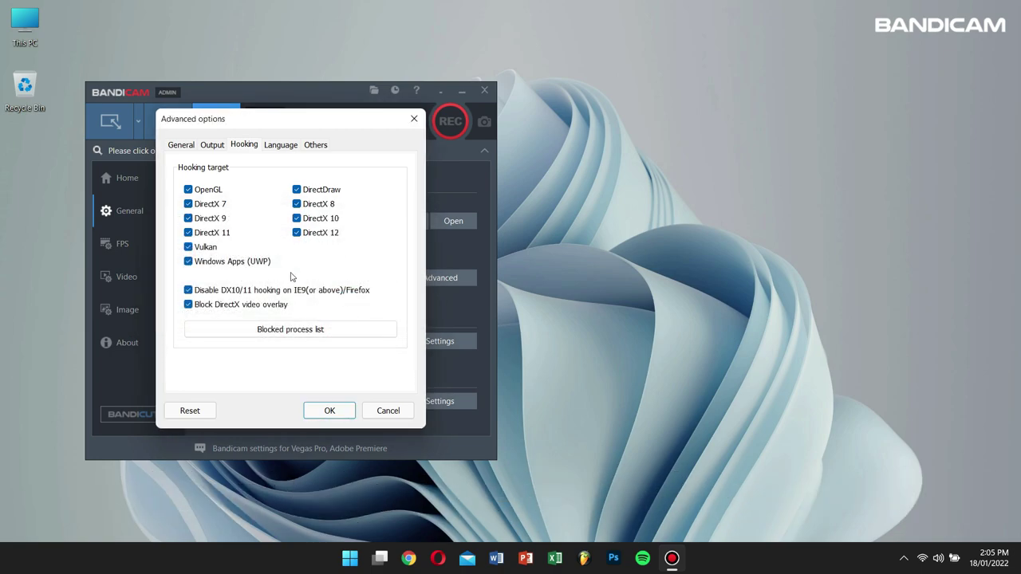
{"action": "left_click", "coordinate": [327, 410]}
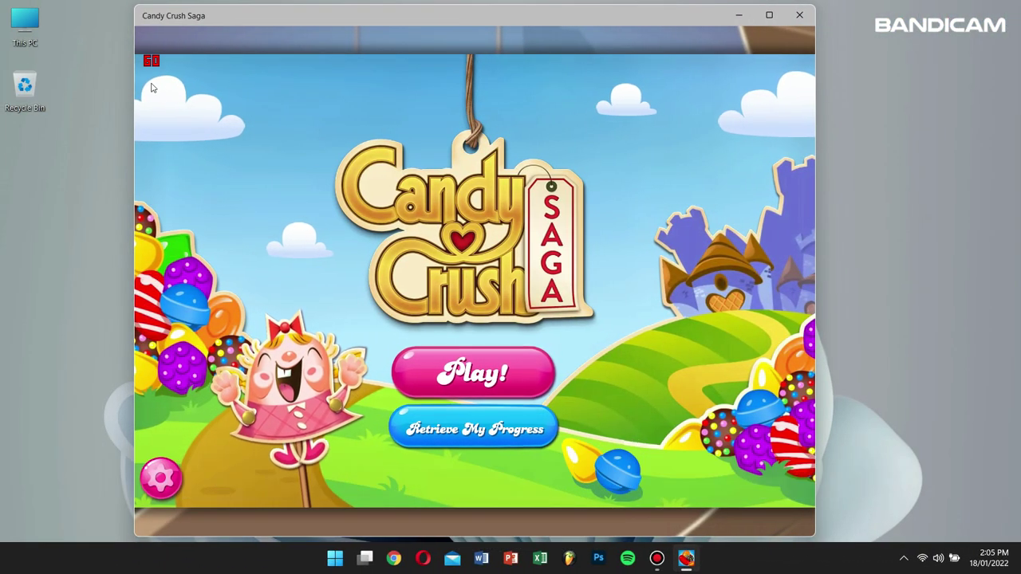
{"action": "left_click", "coordinate": [459, 380]}
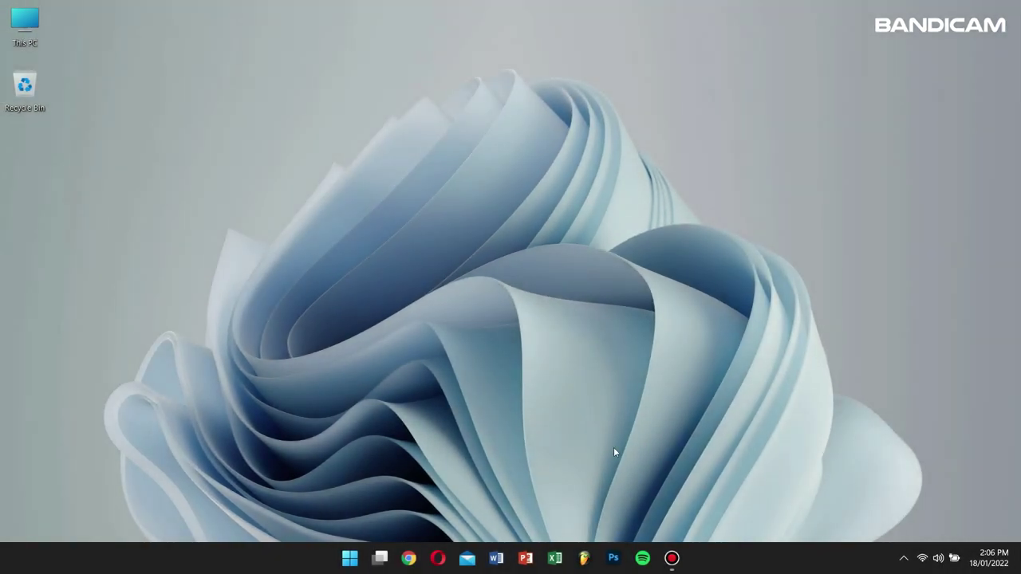
- Switch Bandicam to Screen Recording mode, then dismiss its recording rectangle and minimize the window
{"action": "left_click", "coordinate": [671, 558]}
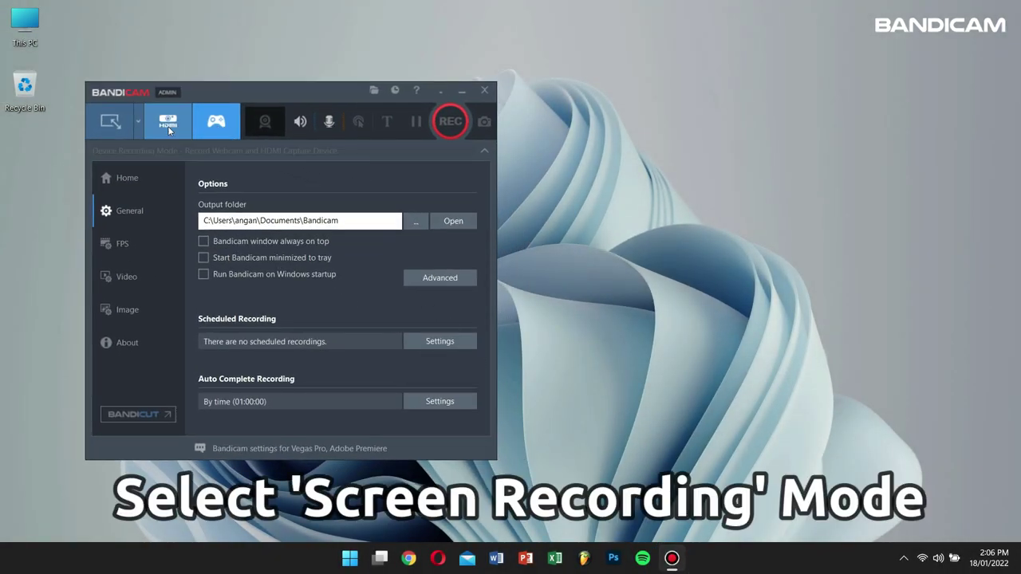
{"action": "left_click", "coordinate": [115, 130]}
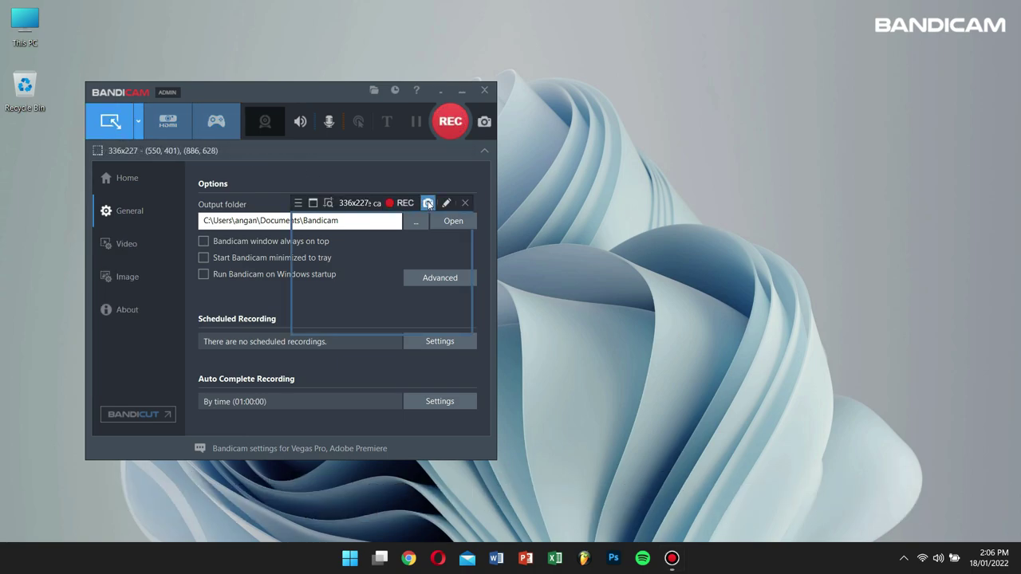
{"action": "left_click", "coordinate": [464, 204]}
{"action": "left_click", "coordinate": [462, 92]}
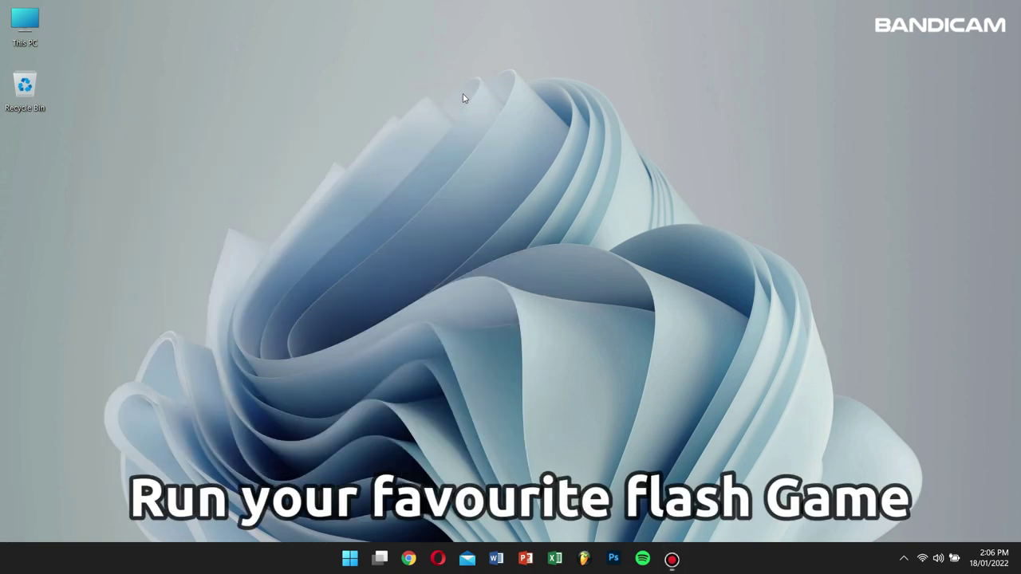
{"action": "key", "text": "super"}
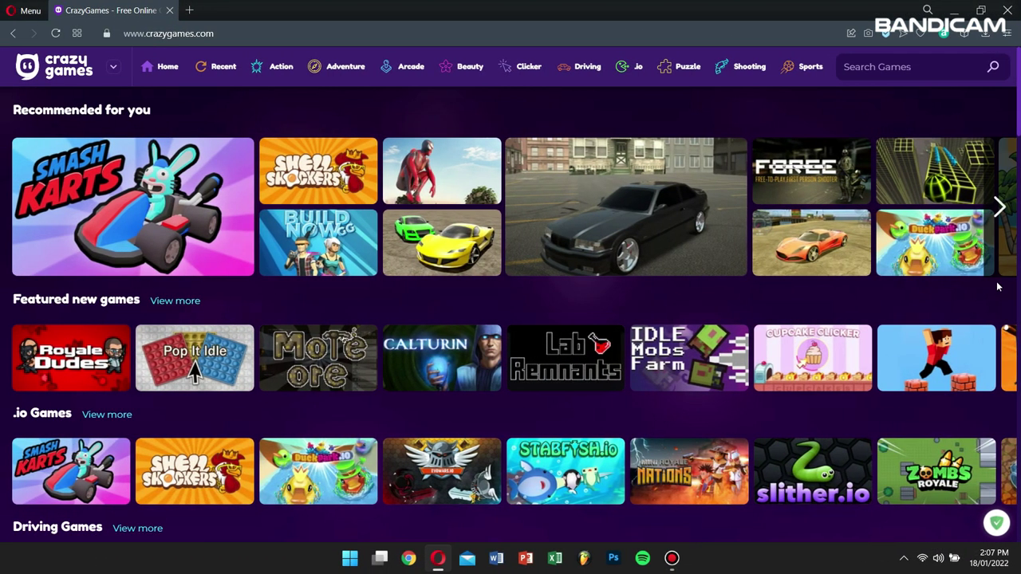
{"action": "scroll", "coordinate": [925, 396], "scroll_direction": "down", "scroll_amount": 1}
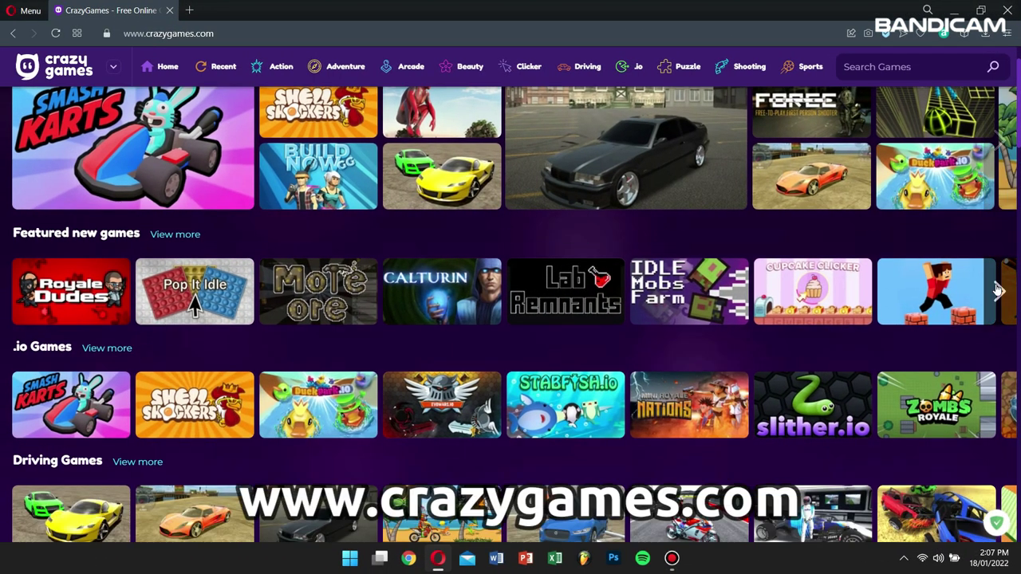
{"action": "mouse_move", "coordinate": [933, 401]}
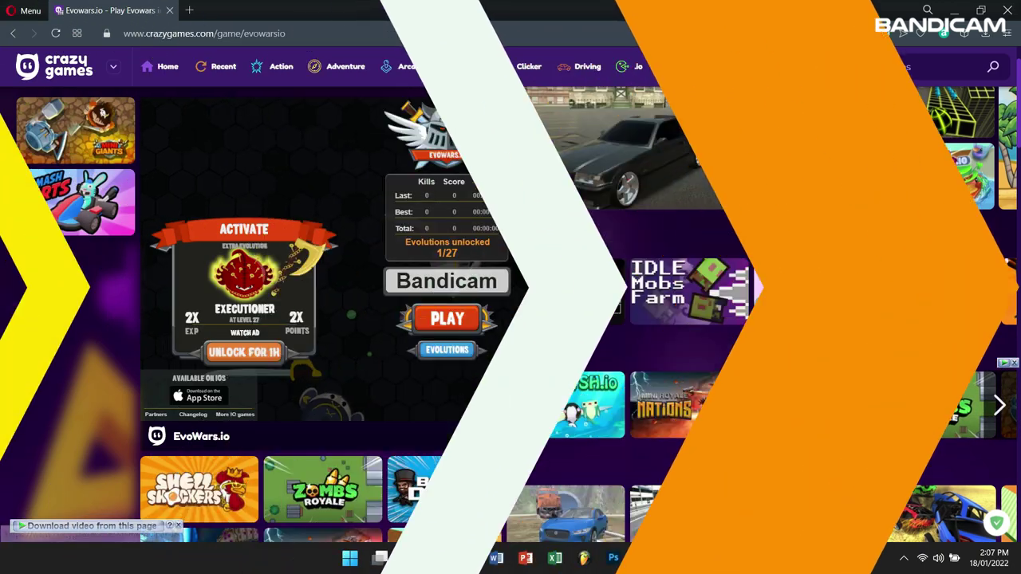
- Select a 1155x666 recording area around the EvoWars.io game in Bandicam and record the gameplay
{"action": "mouse_move", "coordinate": [672, 568]}
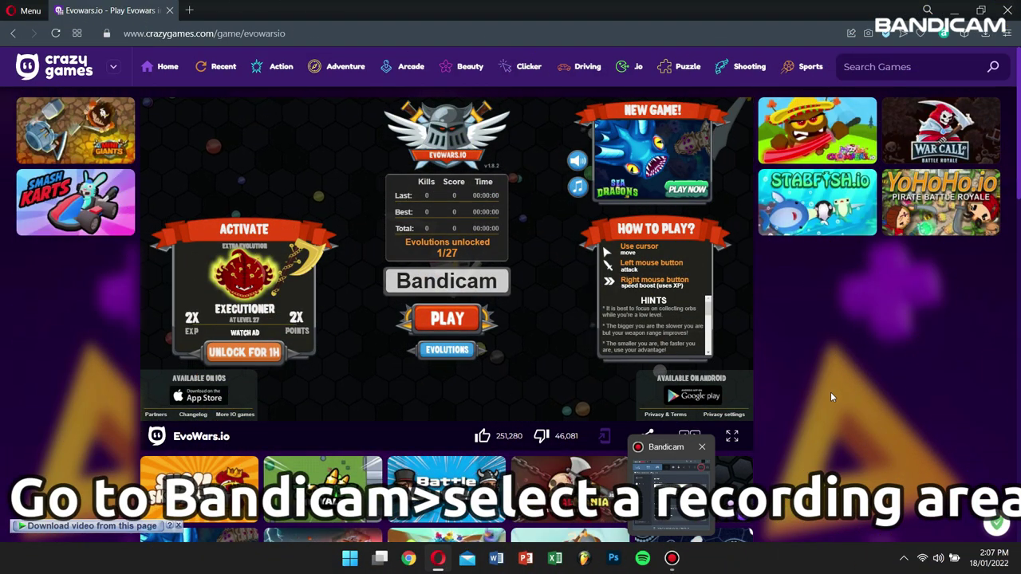
{"action": "left_click", "coordinate": [672, 558]}
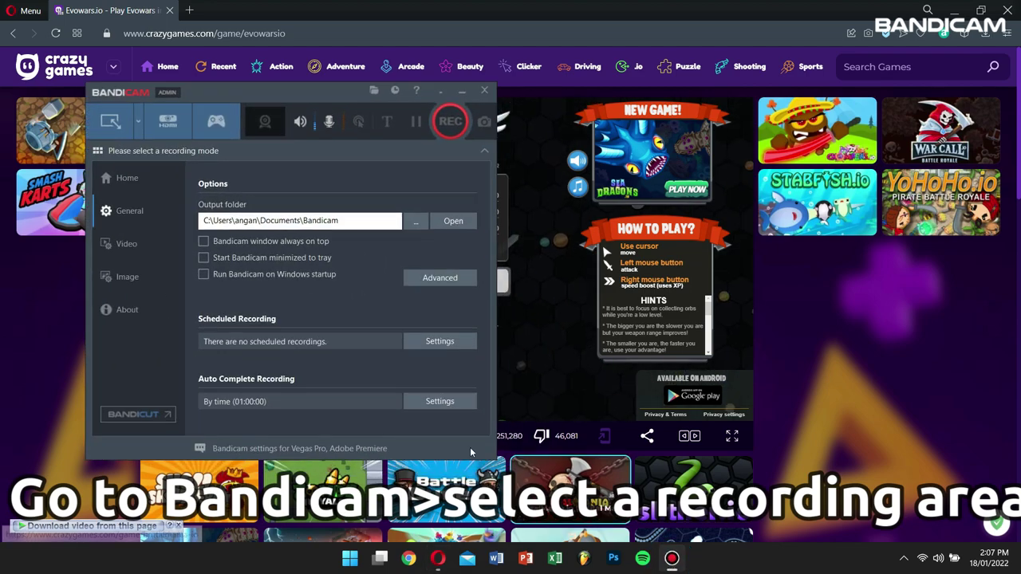
{"action": "left_click", "coordinate": [138, 125]}
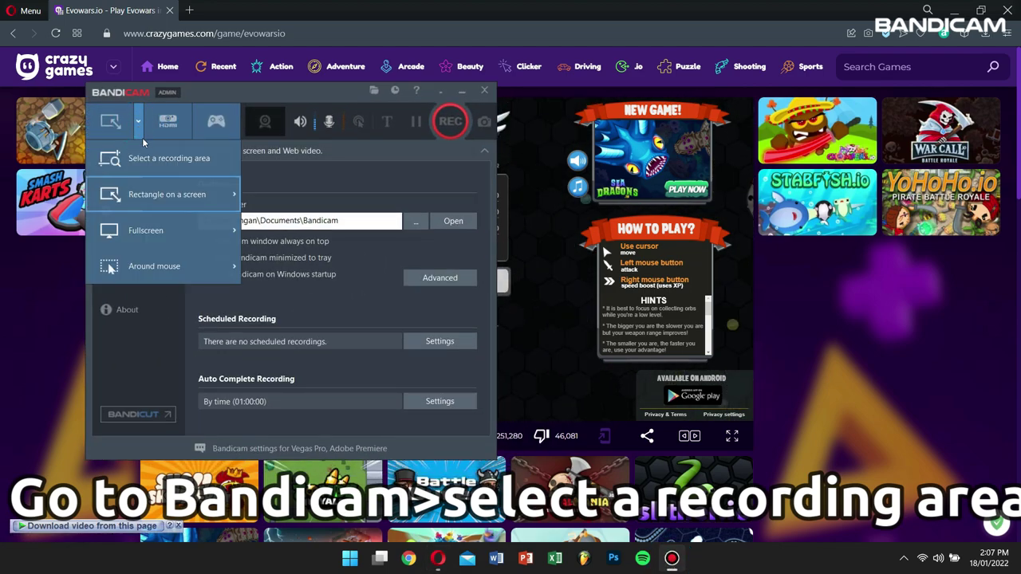
{"action": "left_click", "coordinate": [204, 160]}
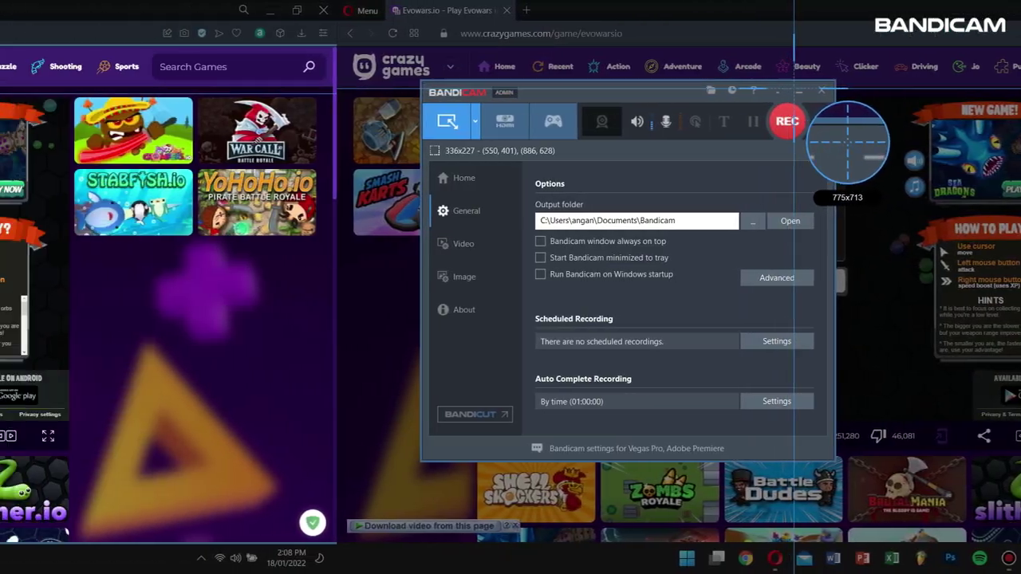
{"action": "left_click_drag", "start_coordinate": [139, 93], "coordinate": [754, 448]}
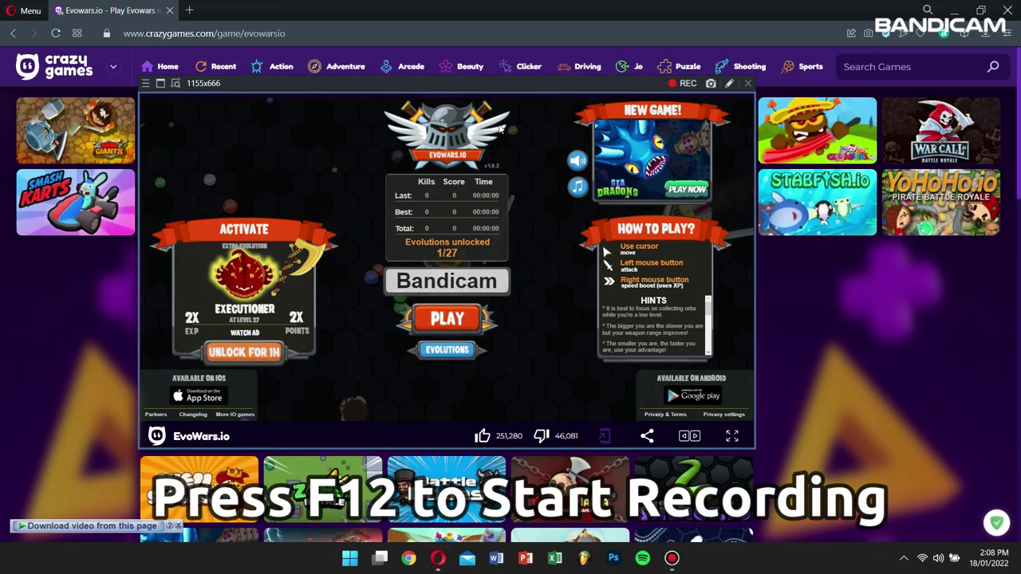
{"action": "key", "text": "F12"}
{"action": "left_click", "coordinate": [447, 318]}
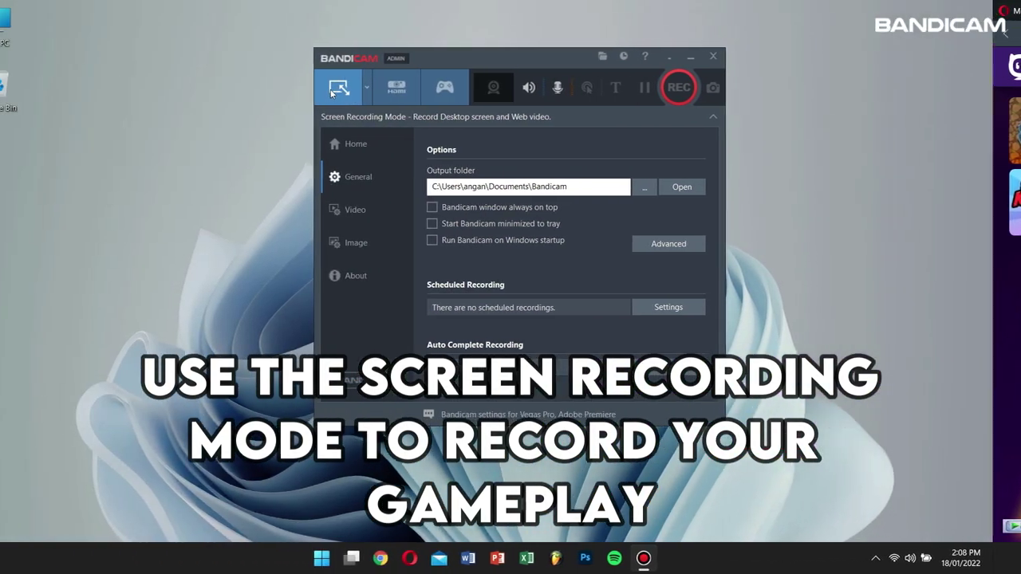
- Activate Screen Recording mode in Bandicam again and close its recording rectangle
{"action": "left_click", "coordinate": [364, 94]}
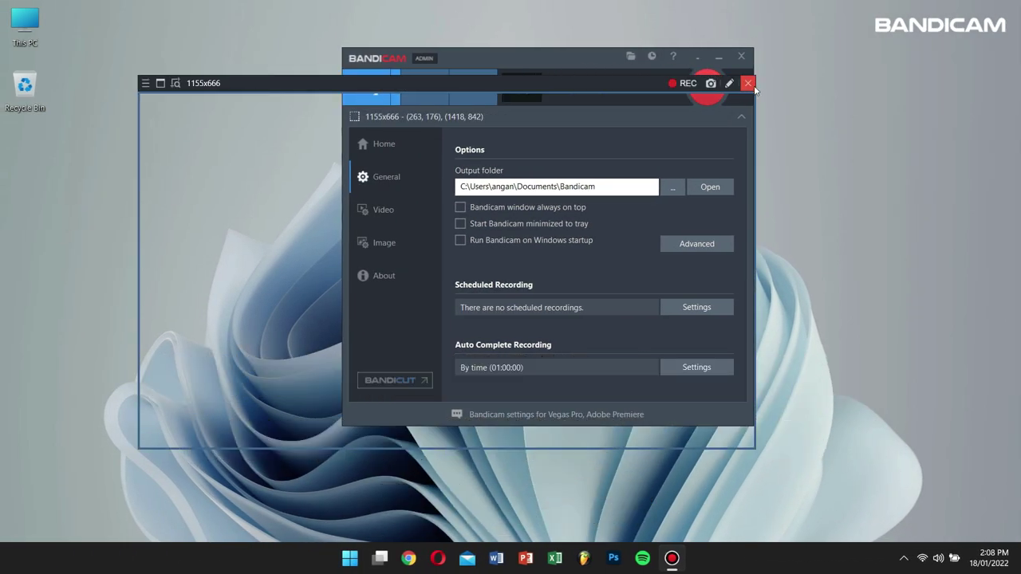
{"action": "left_click", "coordinate": [747, 83]}
{"action": "left_click_drag", "start_coordinate": [566, 56], "coordinate": [533, 75]}
{"action": "right_click", "coordinate": [136, 218]}
{"action": "left_click", "coordinate": [175, 255]}
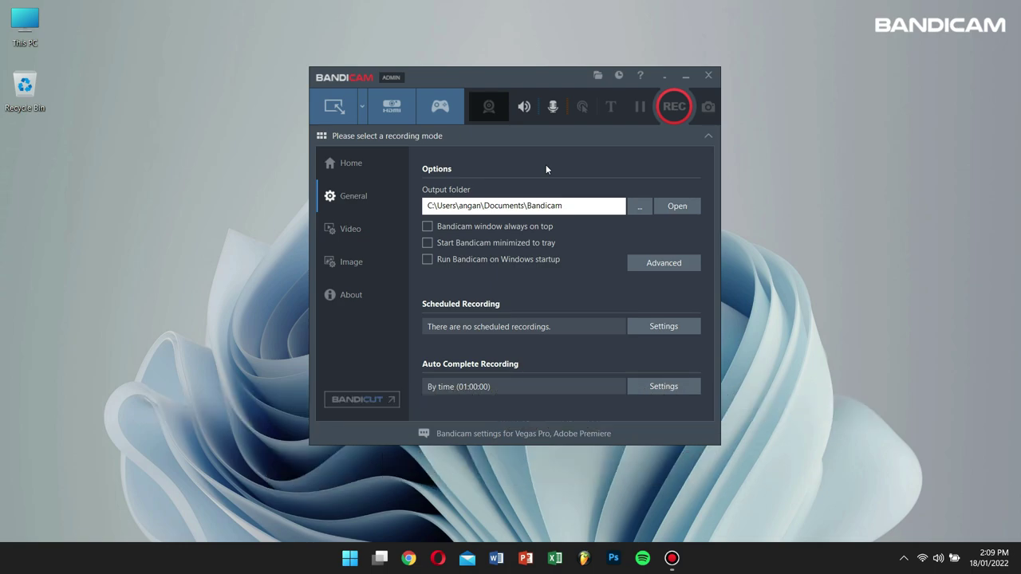
{"action": "left_click_drag", "start_coordinate": [494, 83], "coordinate": [352, 115]}
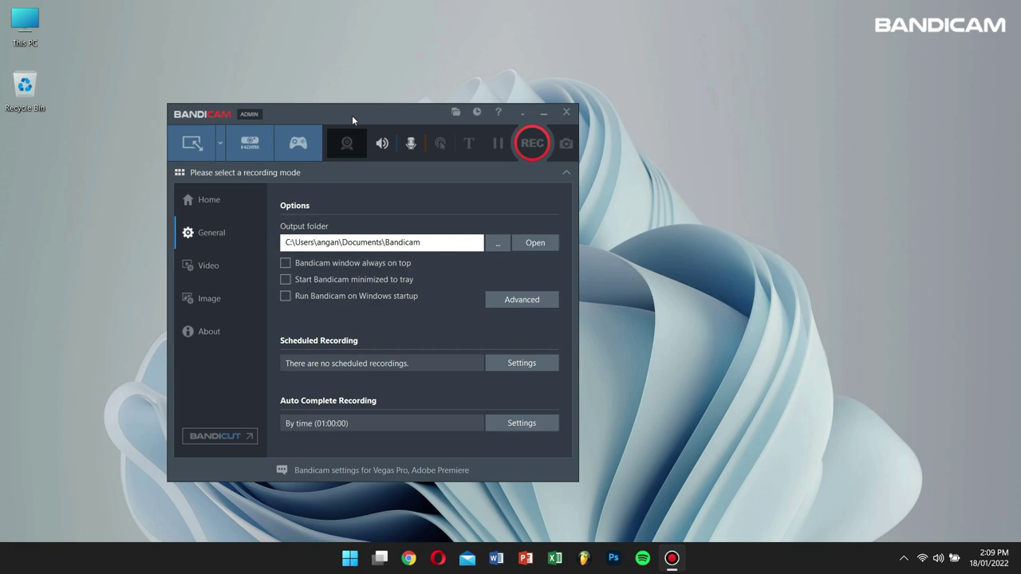